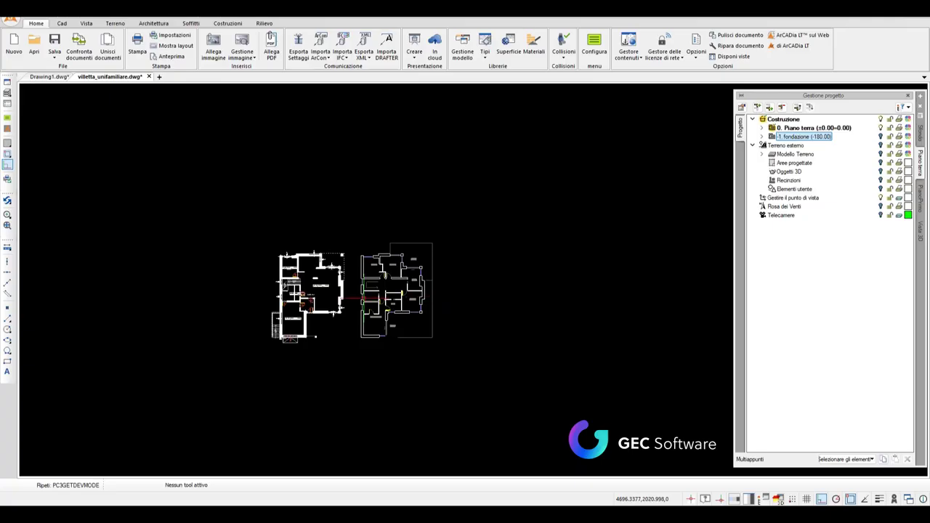
- Select the 0. Piano terra (±0.00) level in the project tree as the base for a new floor
scroll(274, 315, "up", 2)
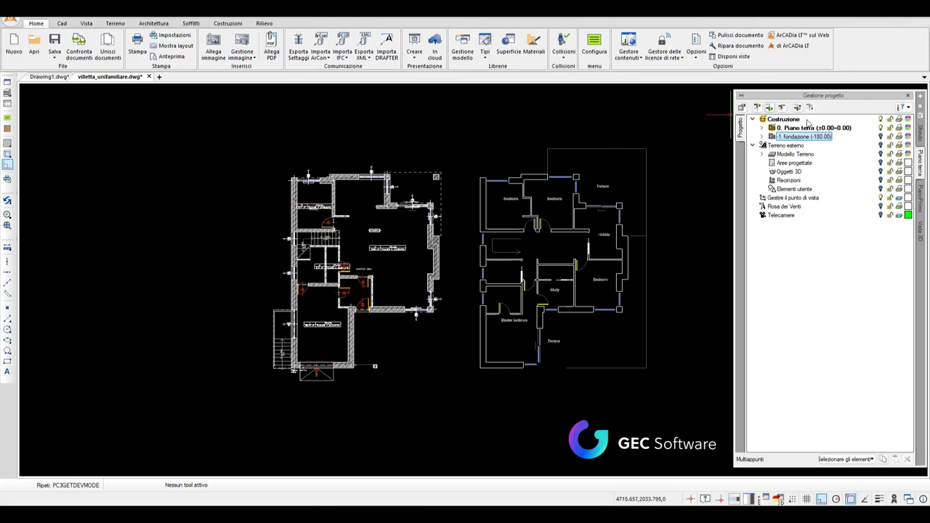
left_click(806, 128)
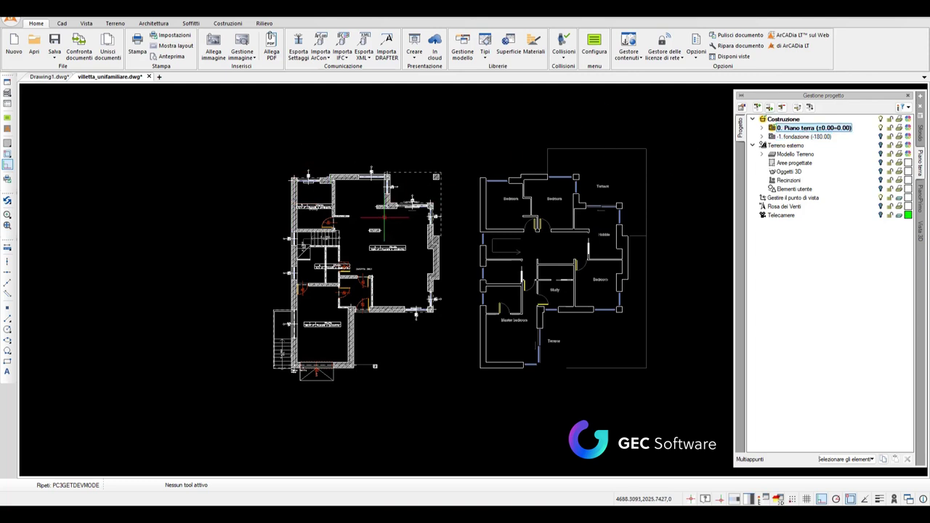
scroll(314, 359, "down", 2)
scroll(314, 359, "up", 3)
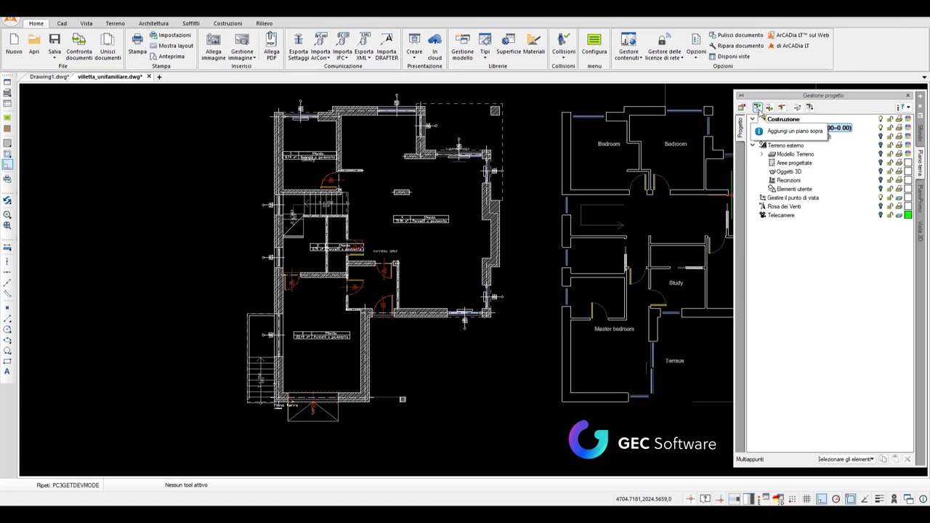
- Insert 1. Livello 2 above Piano terra, keeping Altezza complessiva at 320 cm after checking the preview
left_click(758, 108)
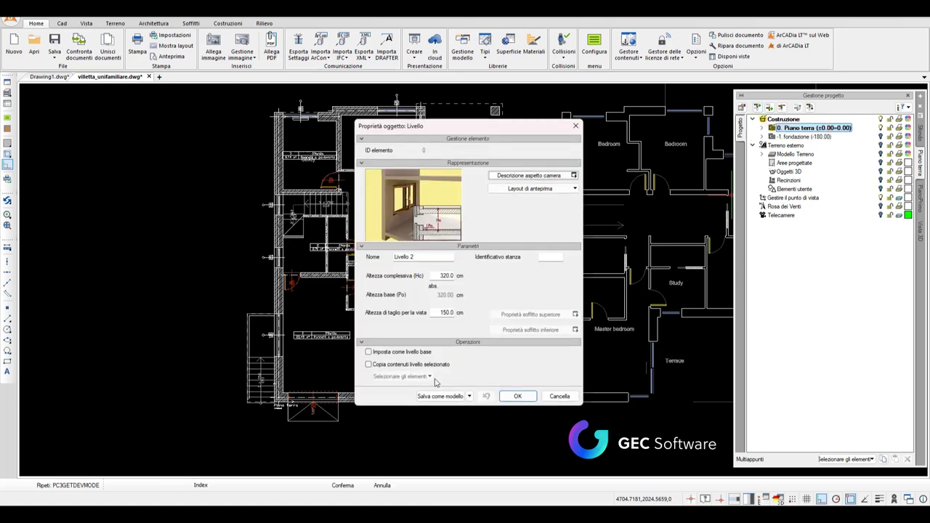
key("Tab")
key("Tab")
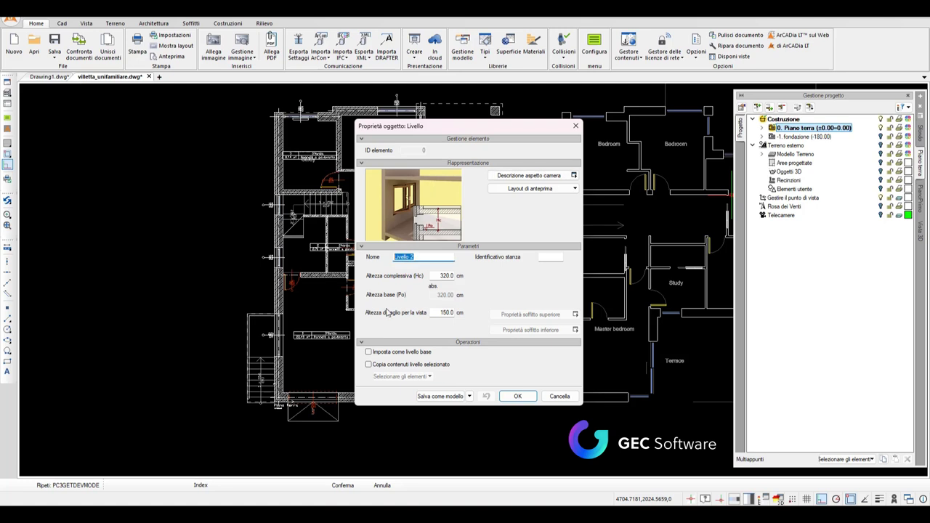
left_click(552, 188)
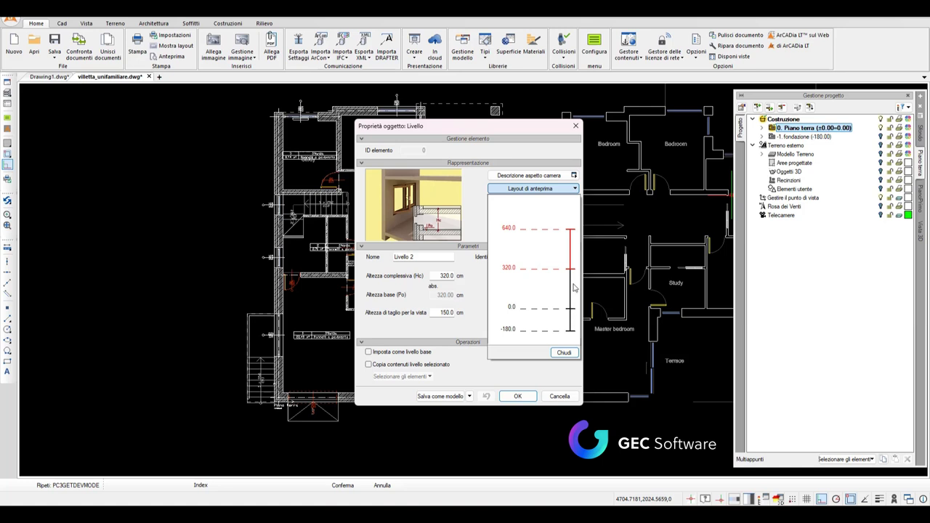
left_click(471, 278)
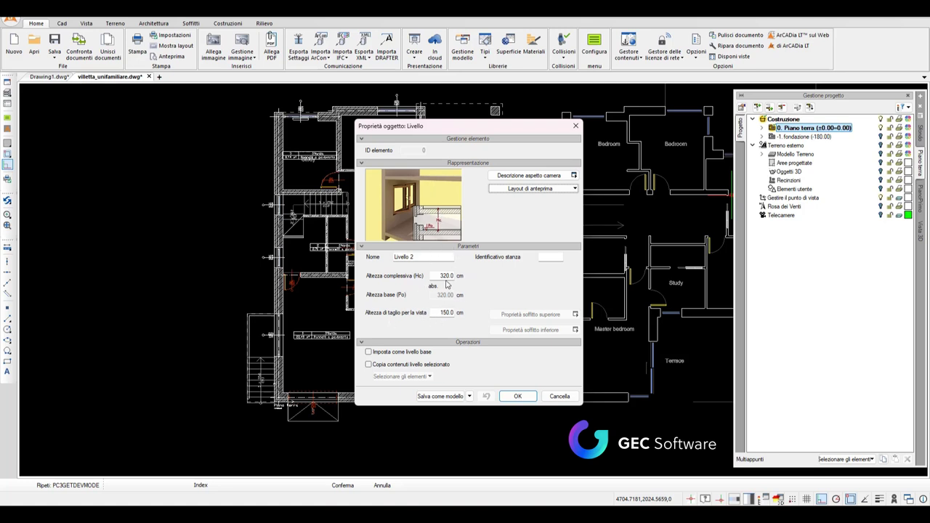
left_click_drag(442, 276, 493, 283)
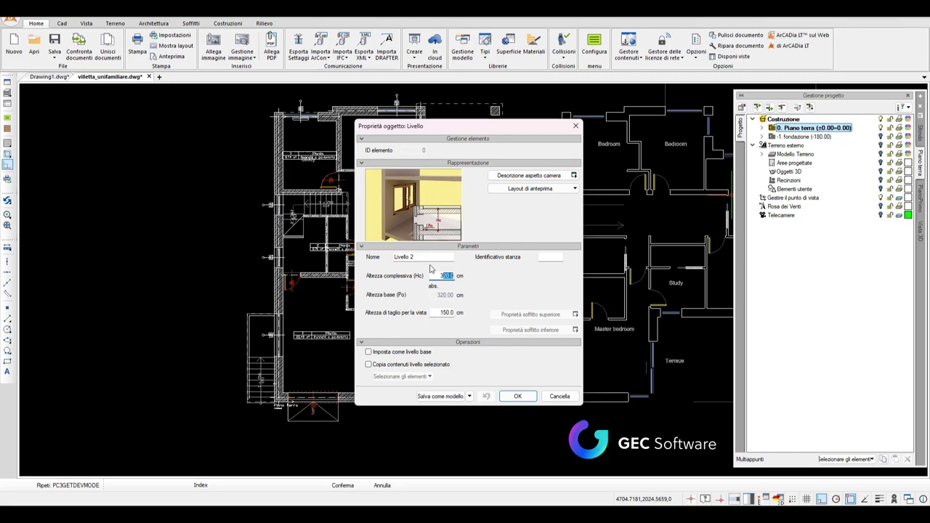
left_click(514, 395)
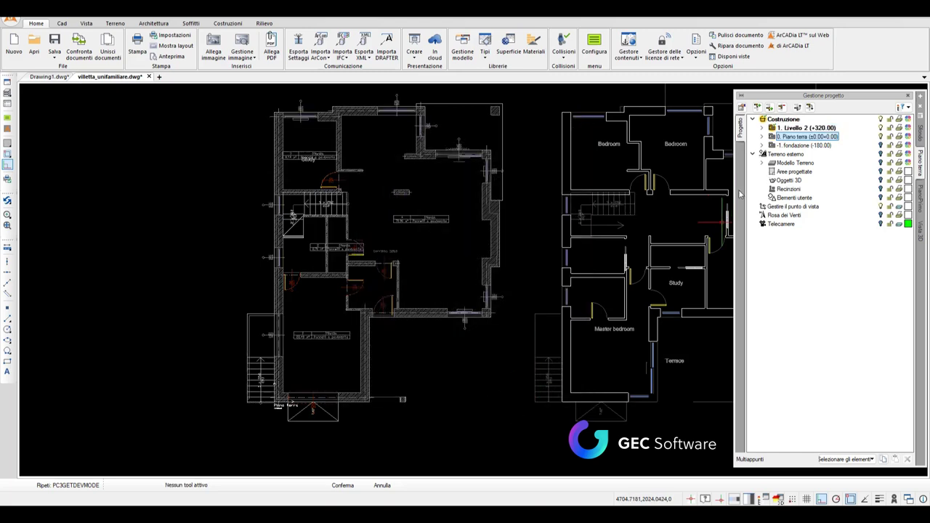
- Review the Proprietà piano of 1. Livello 2 unchanged, then set it as the current level
middle_click_drag(632, 326, 389, 362)
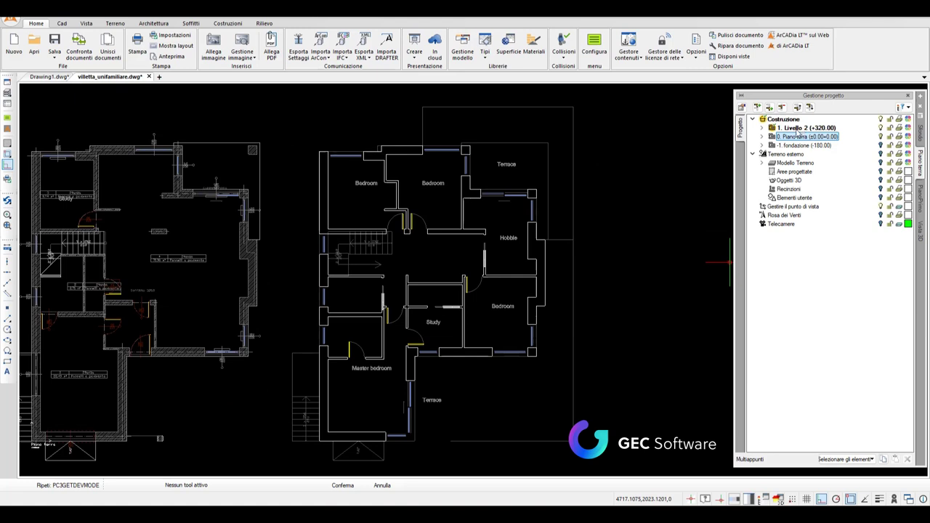
right_click(800, 129)
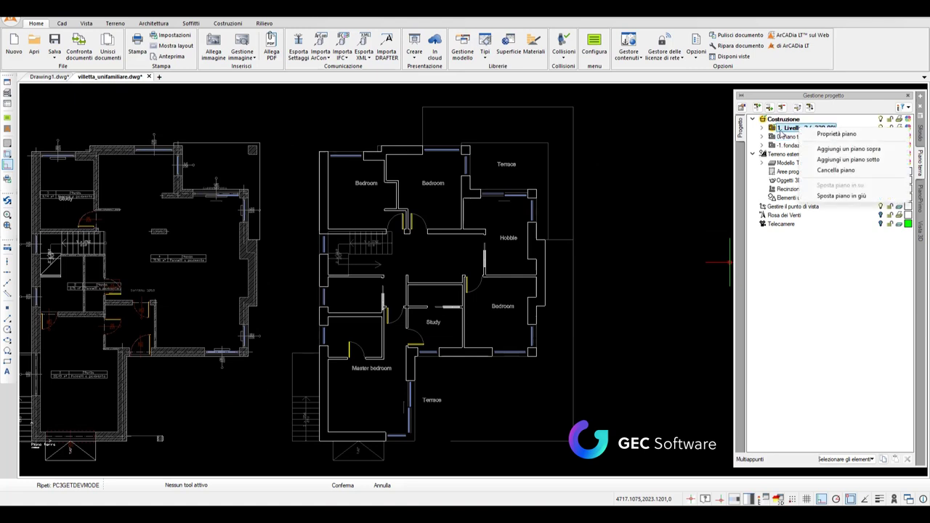
left_click(841, 138)
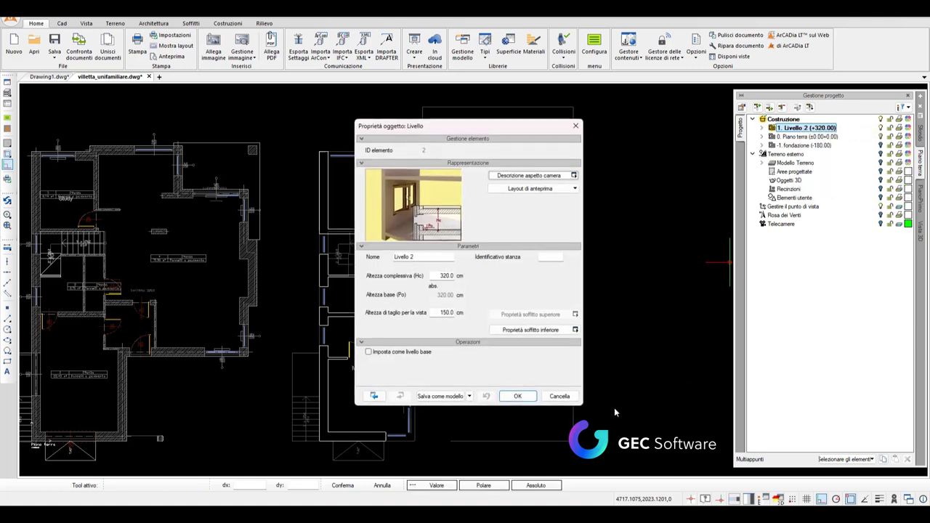
left_click(576, 126)
right_click(809, 129)
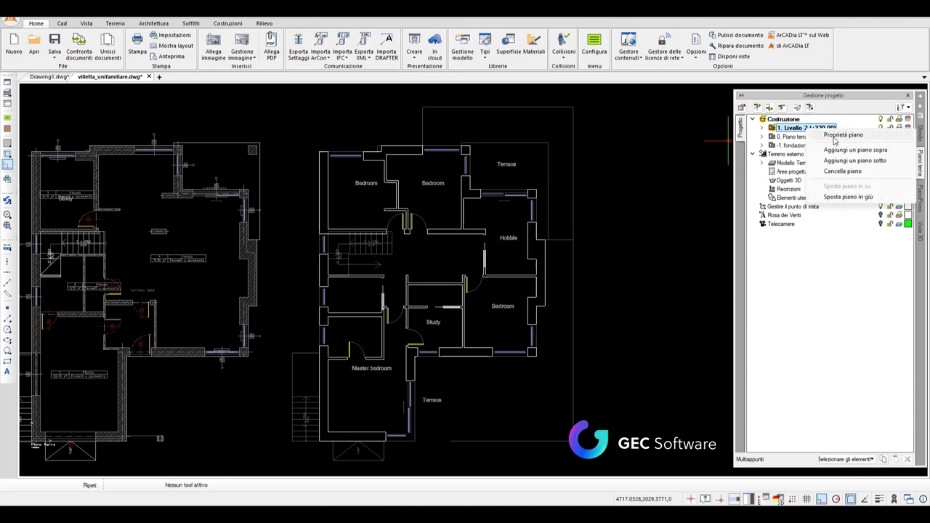
left_click(841, 138)
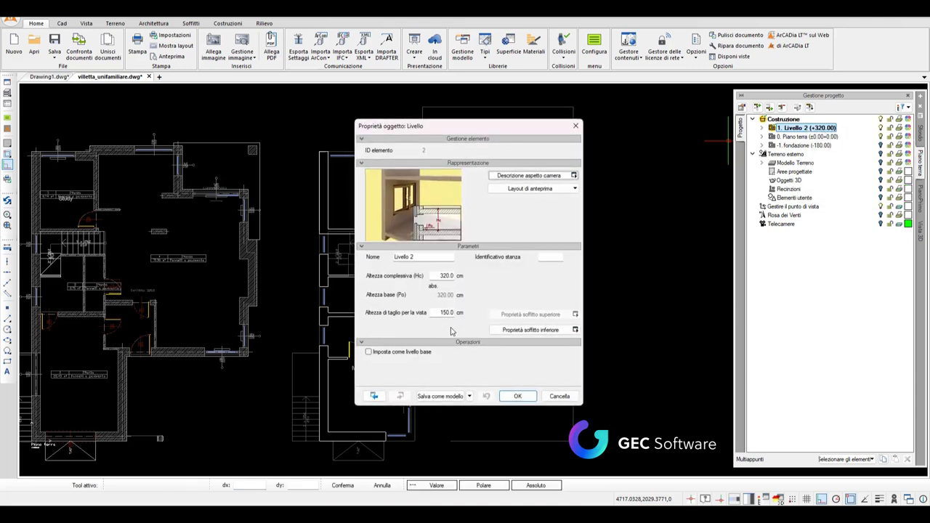
left_click(575, 126)
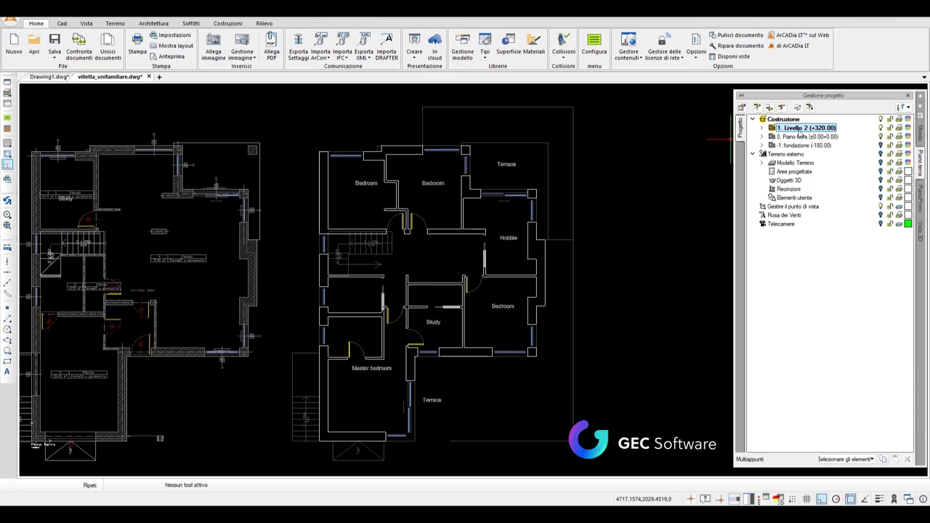
right_click(801, 132)
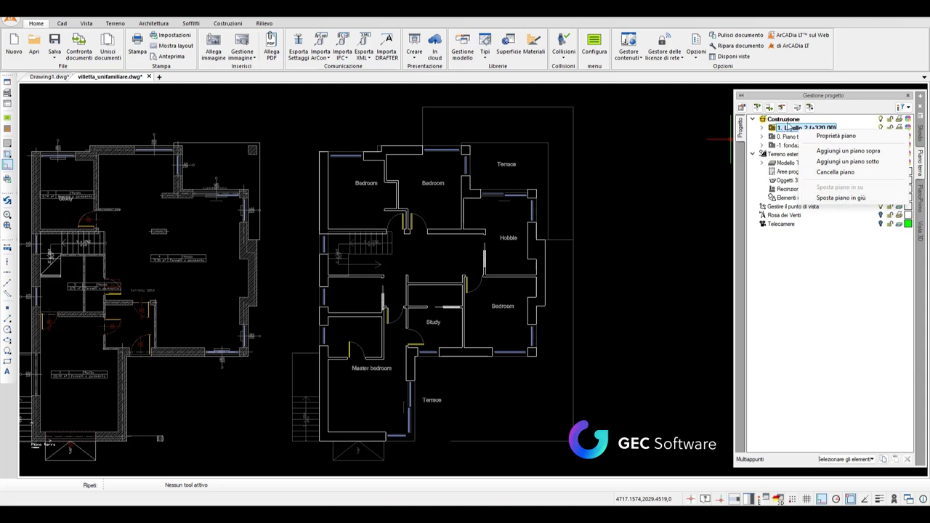
left_click(818, 240)
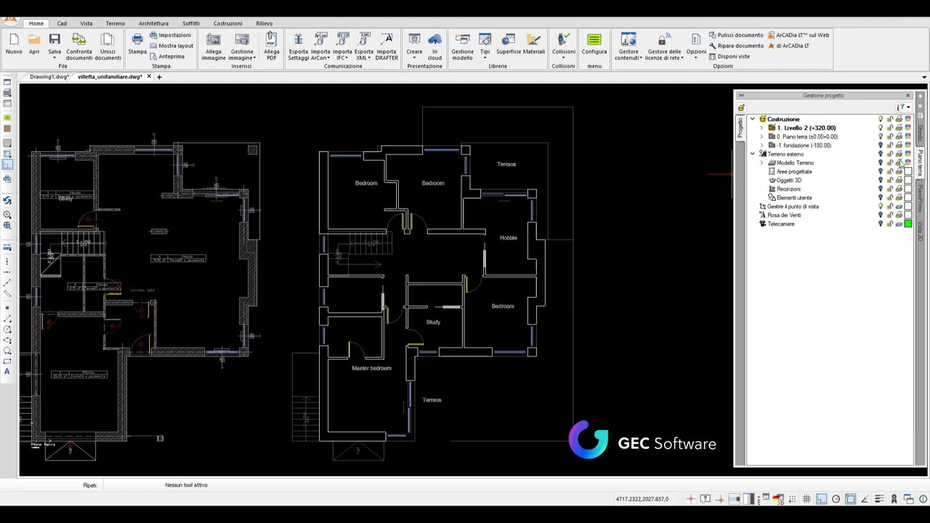
- Draw one straight wall with Muro per 3 punti from the Architettura tab beside the upper-floor plan
left_click(154, 23)
left_click(22, 61)
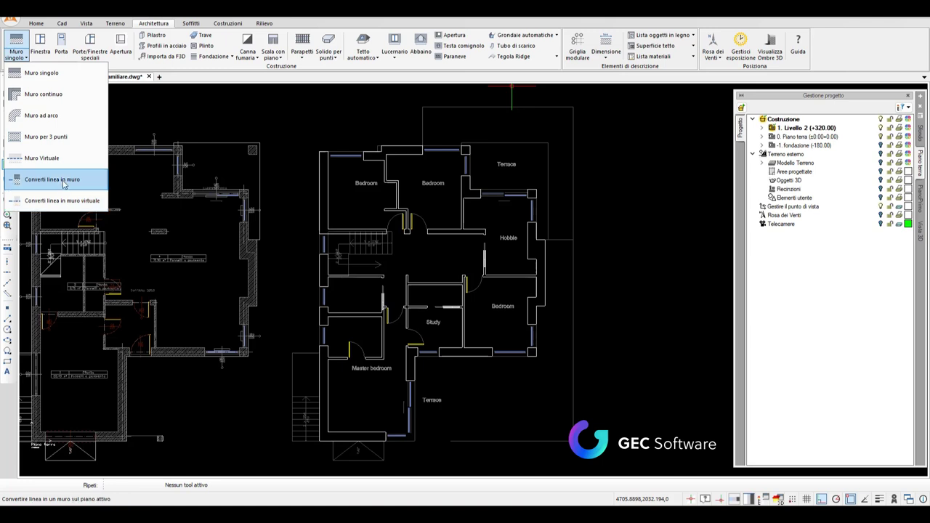
left_click(64, 137)
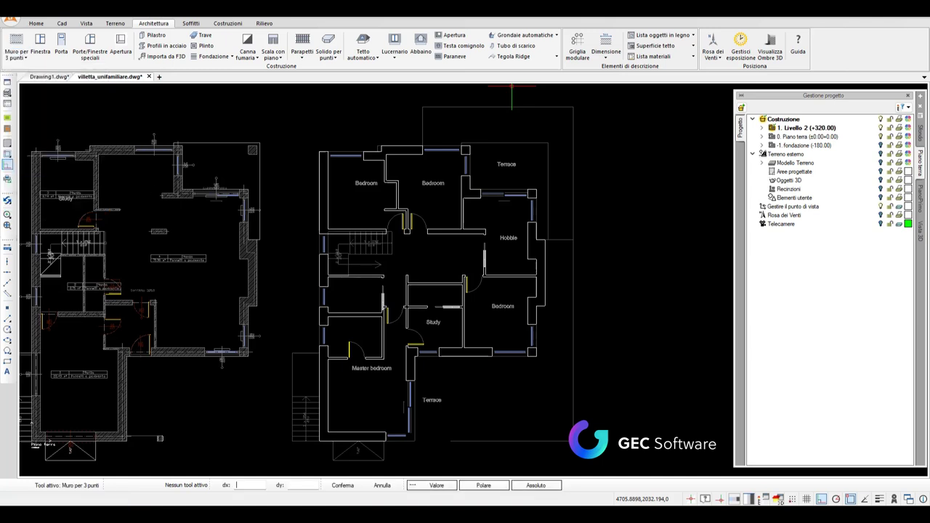
left_click(317, 440)
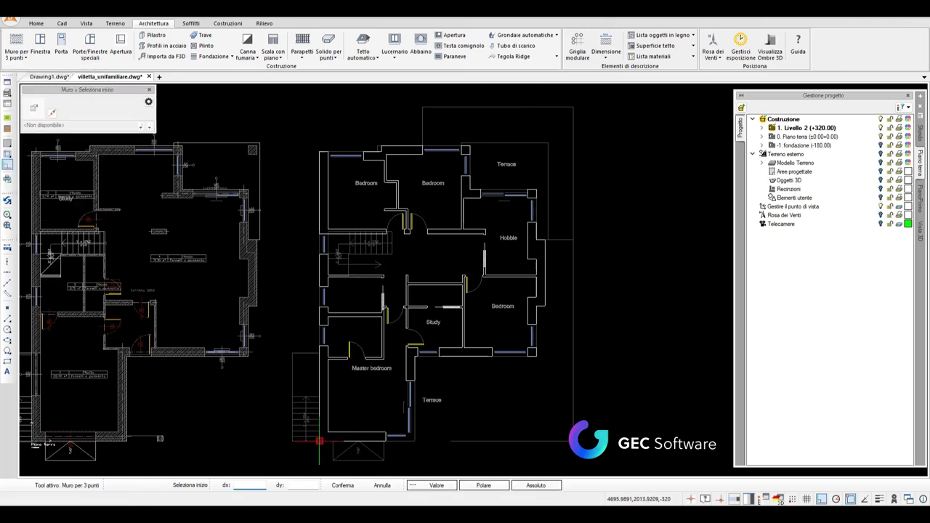
scroll(318, 148, "up", 1)
left_click(319, 151)
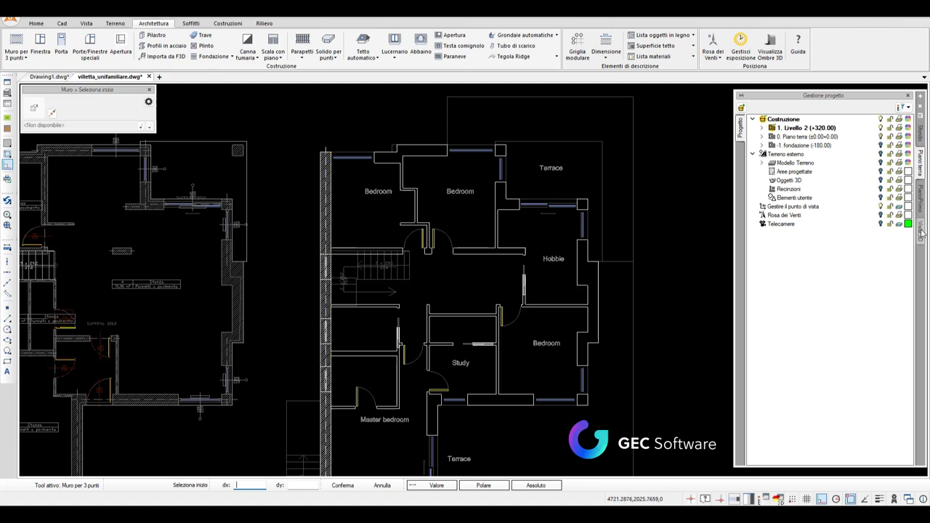
key("Escape")
scroll(674, 302, "down", 3)
middle_click_drag(674, 303, 450, 290)
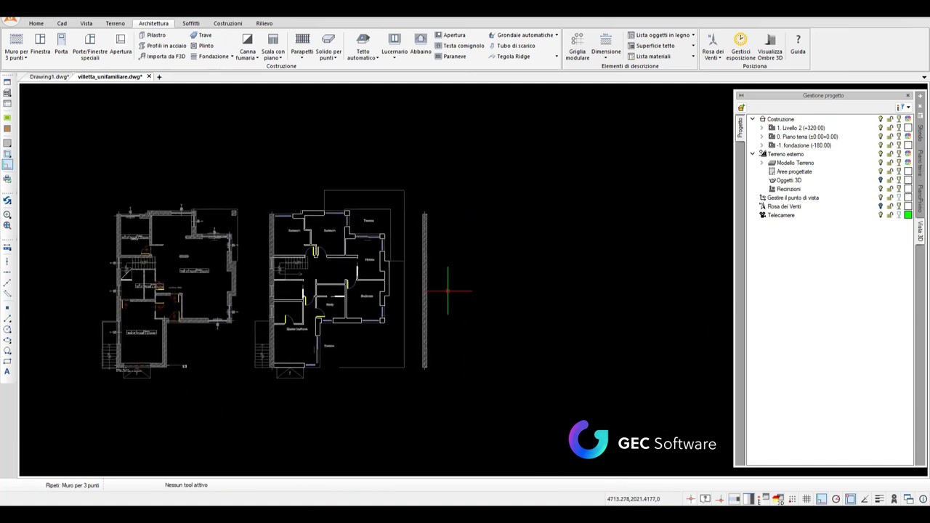
- Select Livello 2, rearrange the views with Disponi viste, and open the villa's Vista 3D
left_click(798, 129)
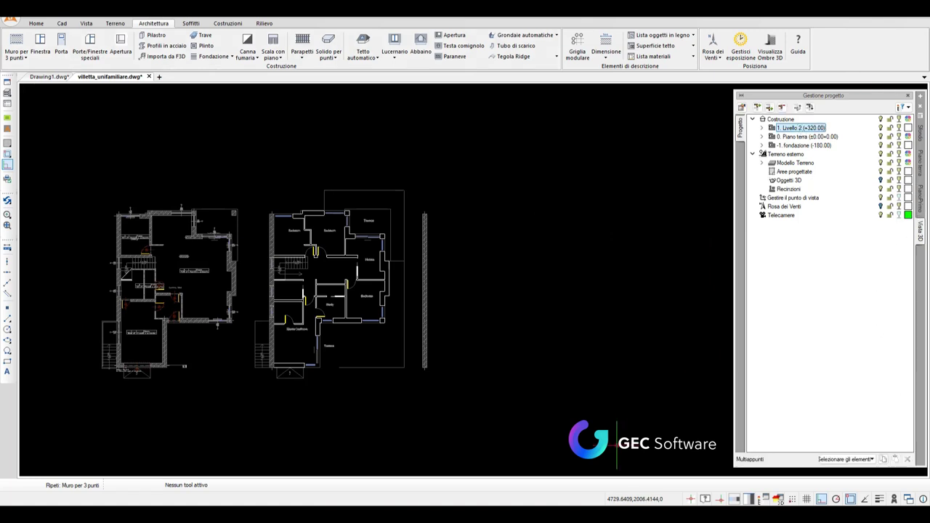
left_click(781, 500)
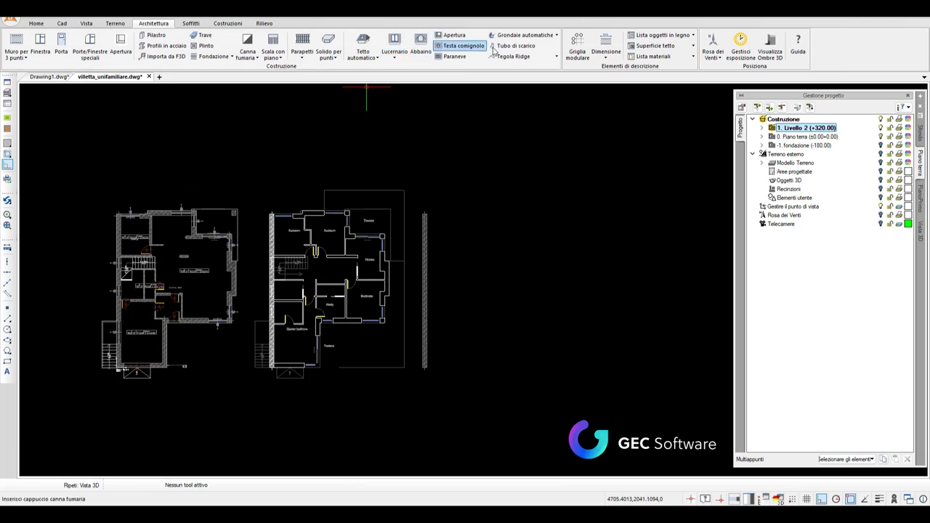
scroll(630, 61, "up", 4)
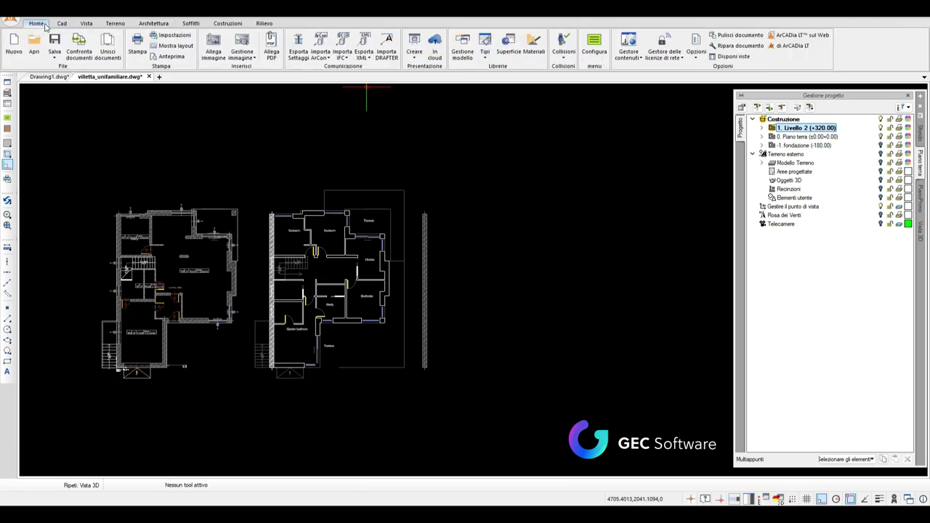
left_click(734, 56)
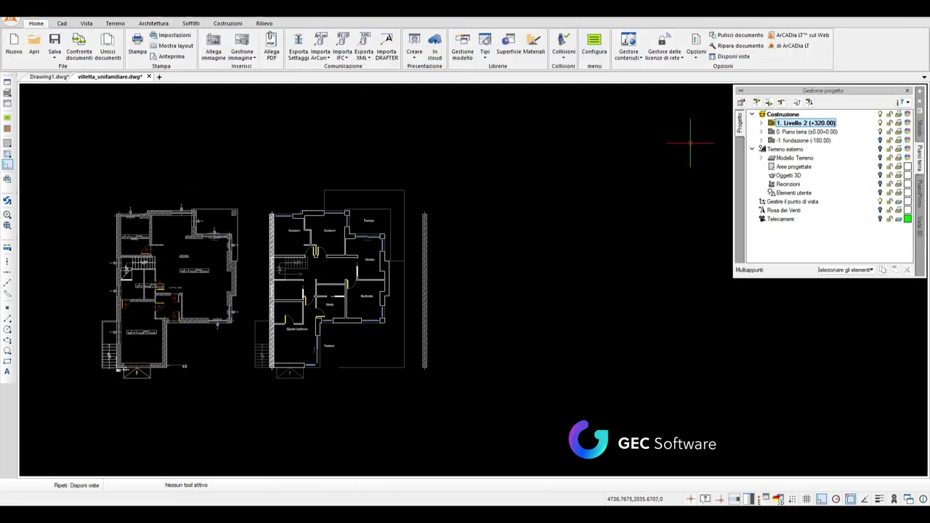
left_click(780, 500)
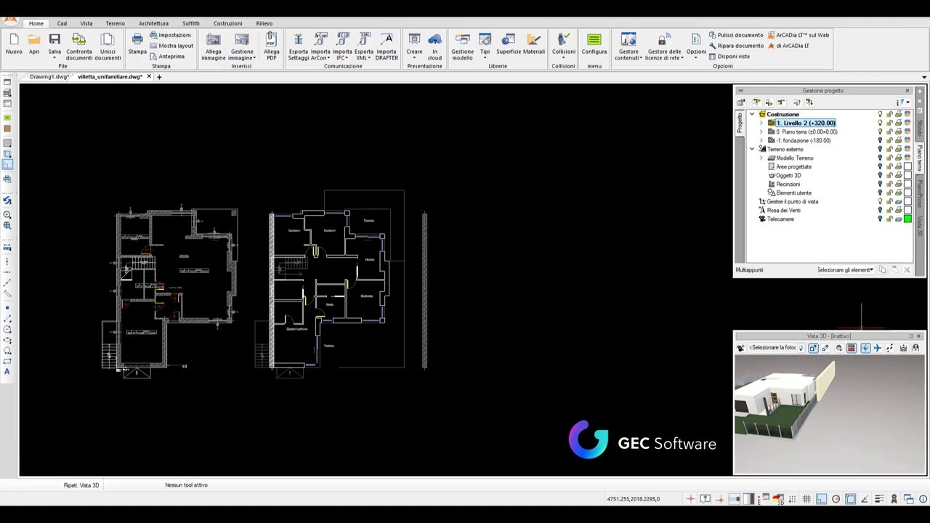
mouse_move(846, 413)
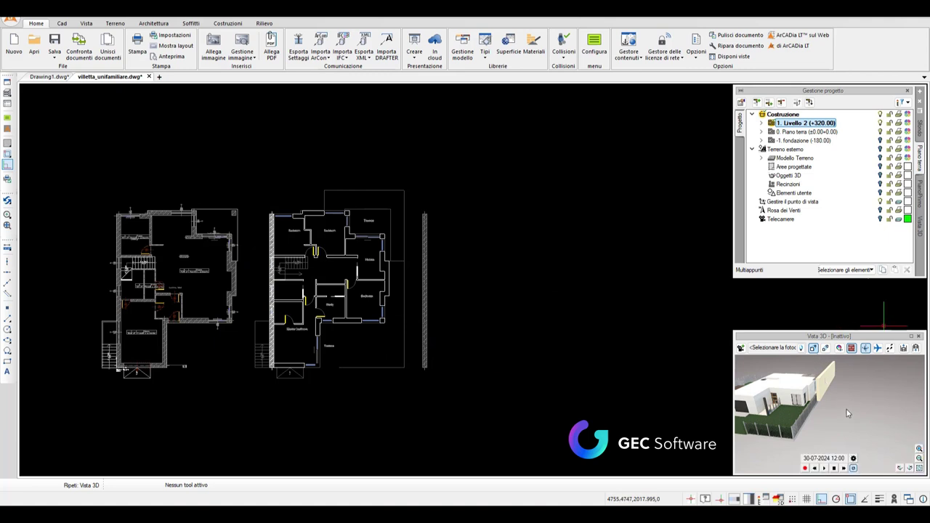
- Select the upper-level wall in the Vista 3D panel and delete it
left_click(834, 384)
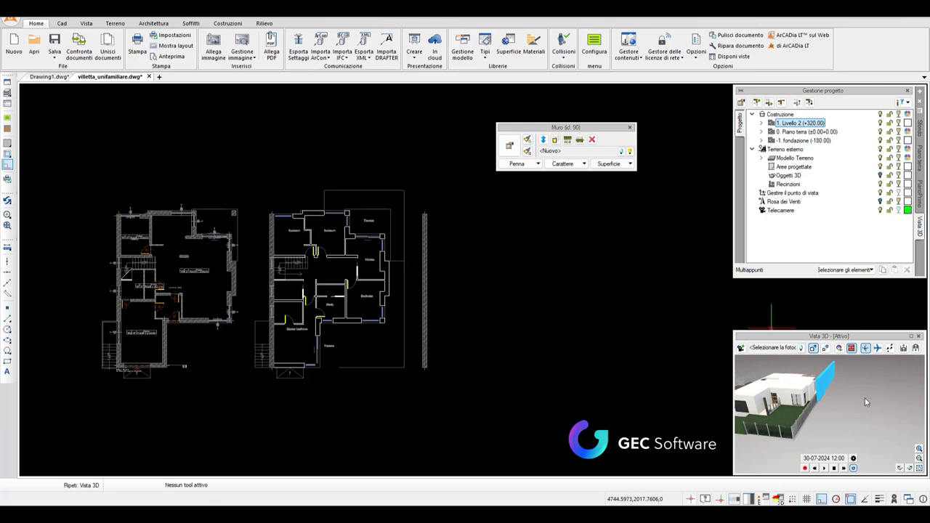
key("Delete")
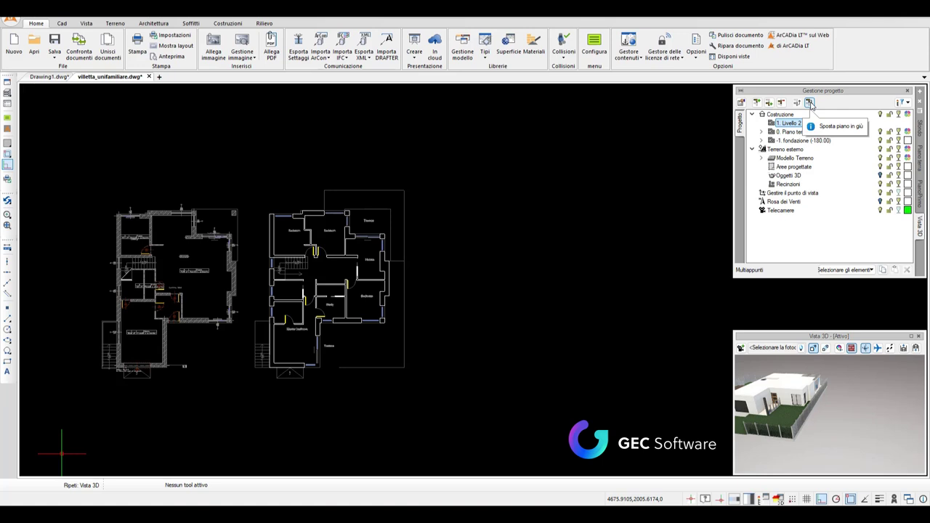
right_click(795, 122)
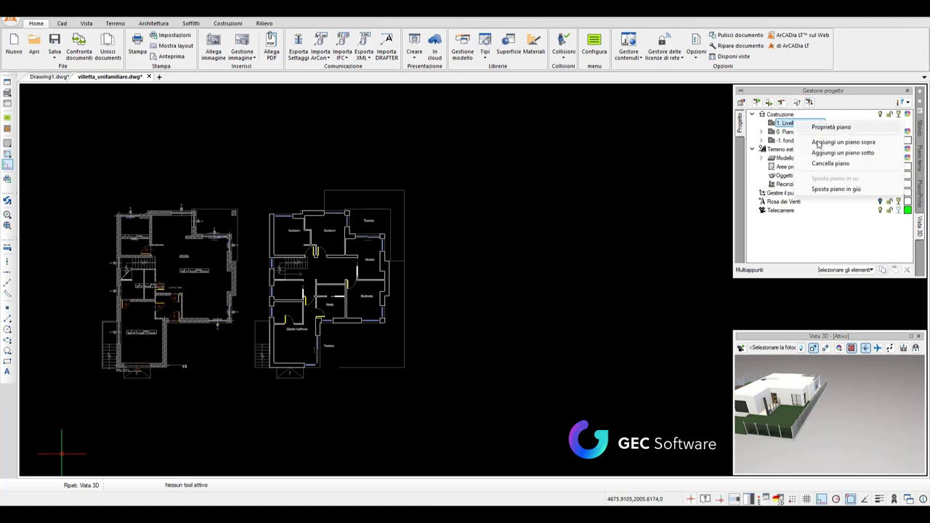
left_click(833, 127)
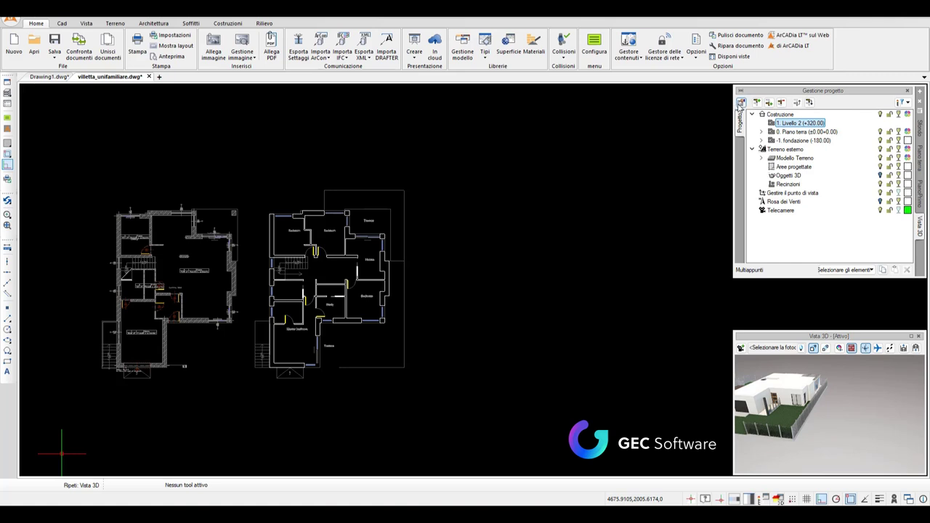
left_click(742, 103)
left_click(907, 103)
left_click(782, 103)
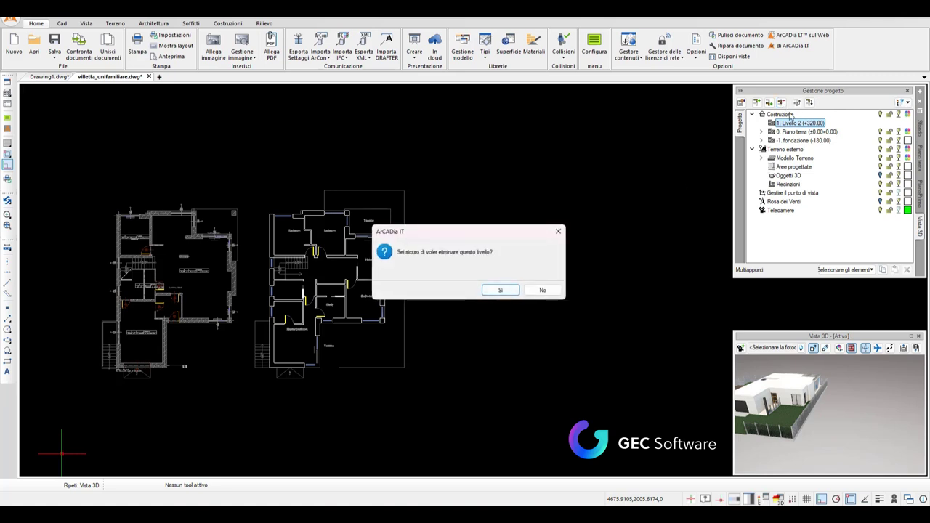
left_click(501, 290)
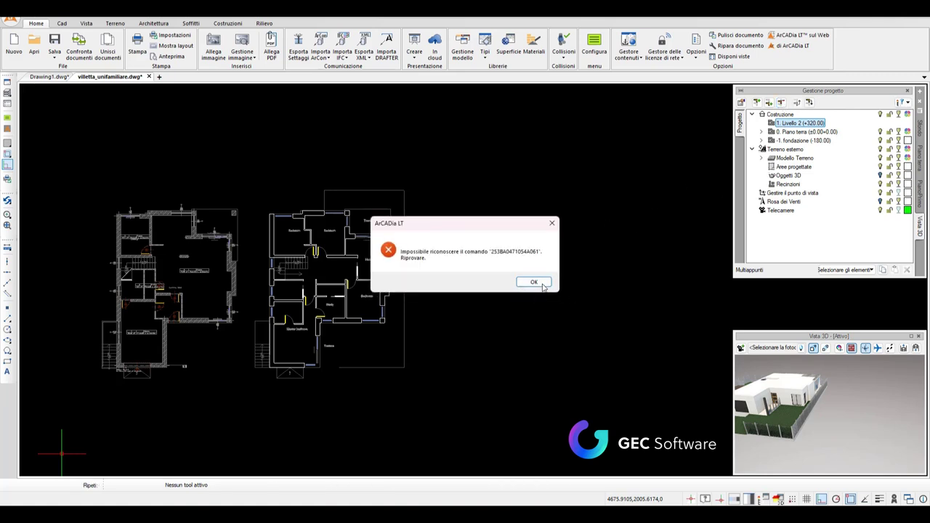
left_click(542, 284)
left_click(573, 292)
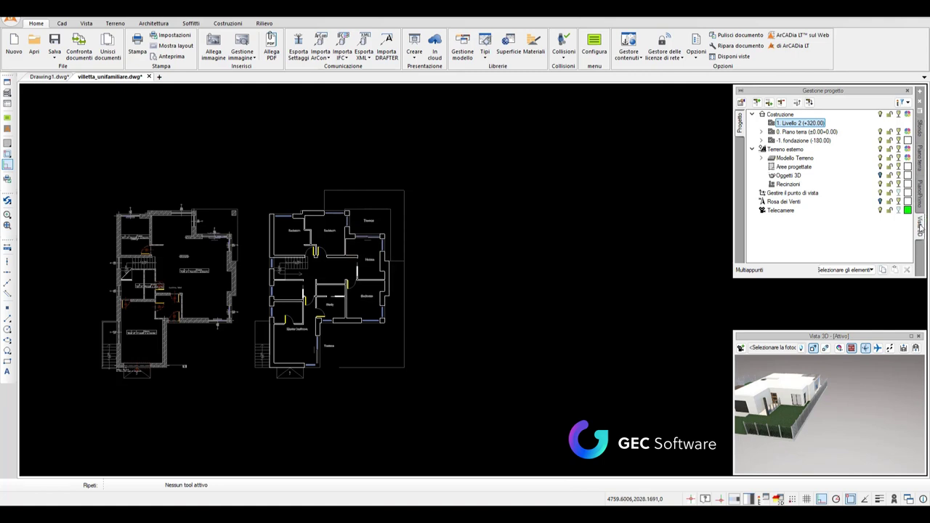
left_click(923, 145)
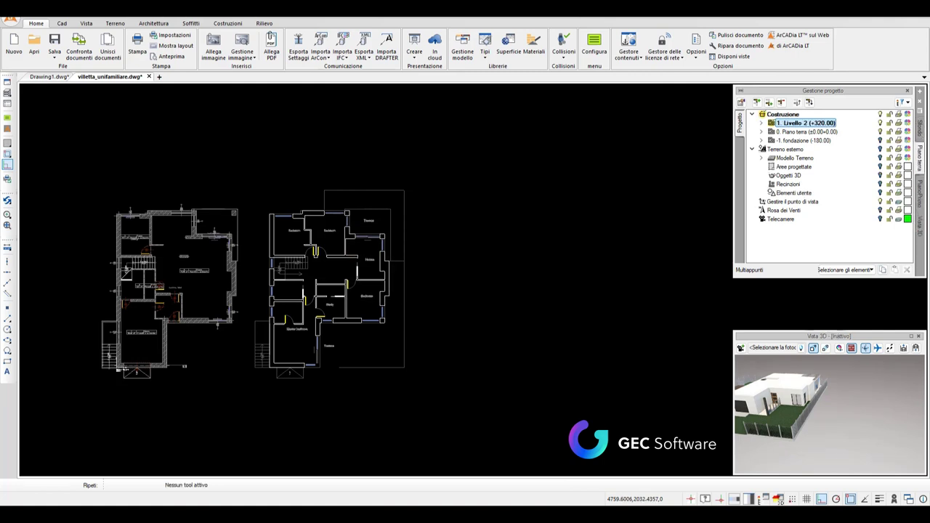
- Pan and orbit the Vista 3D model to a frontal view
left_click(921, 231)
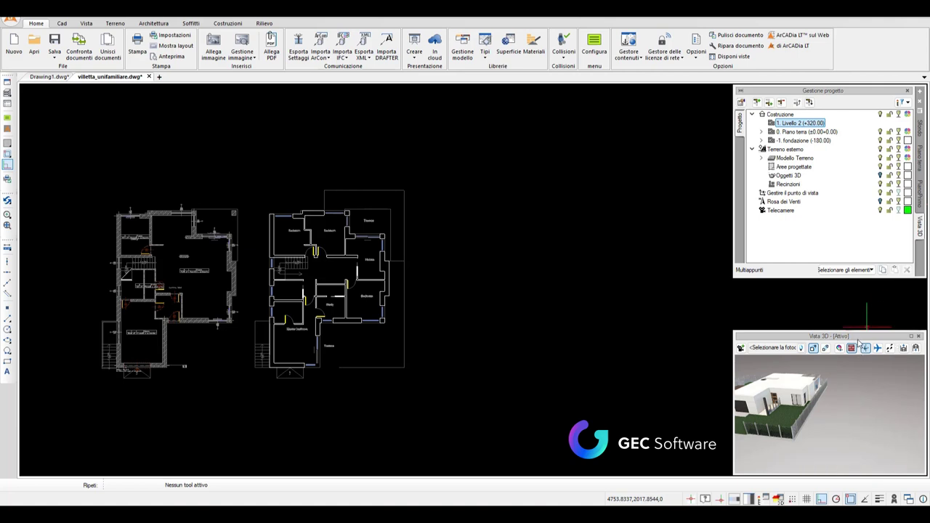
left_click_drag(855, 338, 831, 325)
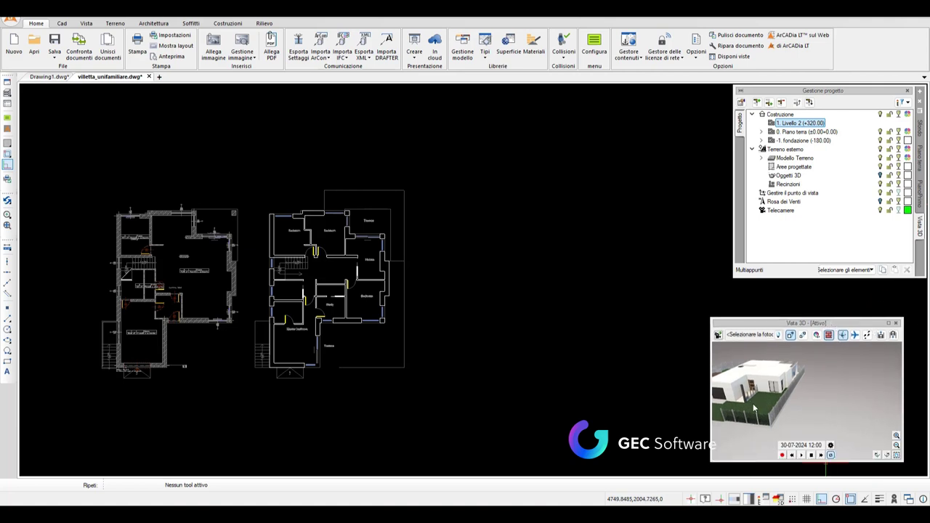
left_click_drag(799, 431, 840, 408)
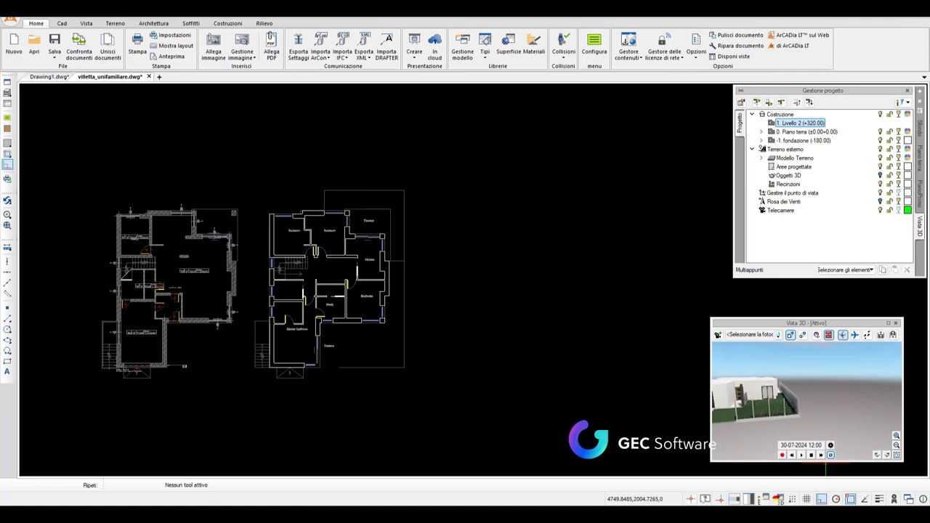
- Delete the Livello 2 level with Cancella piano, then make 0. Piano terra active
left_click(921, 157)
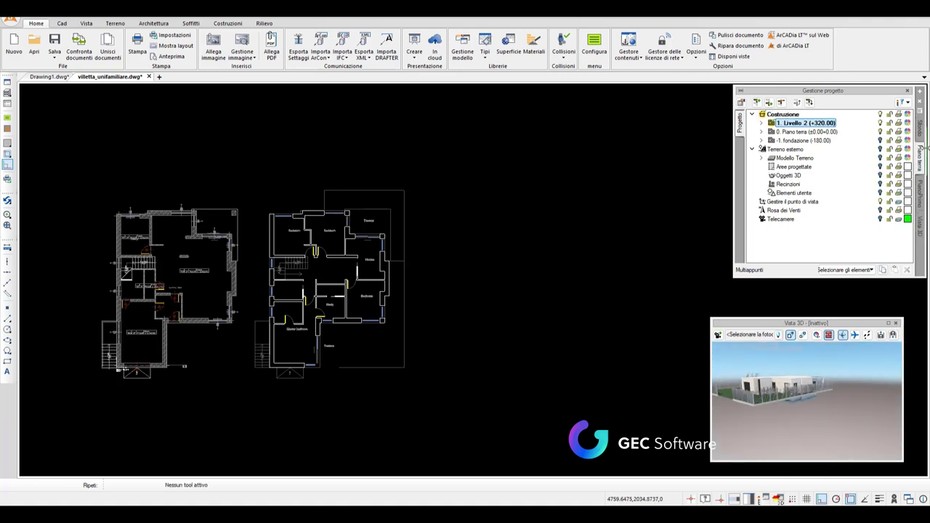
left_click(781, 104)
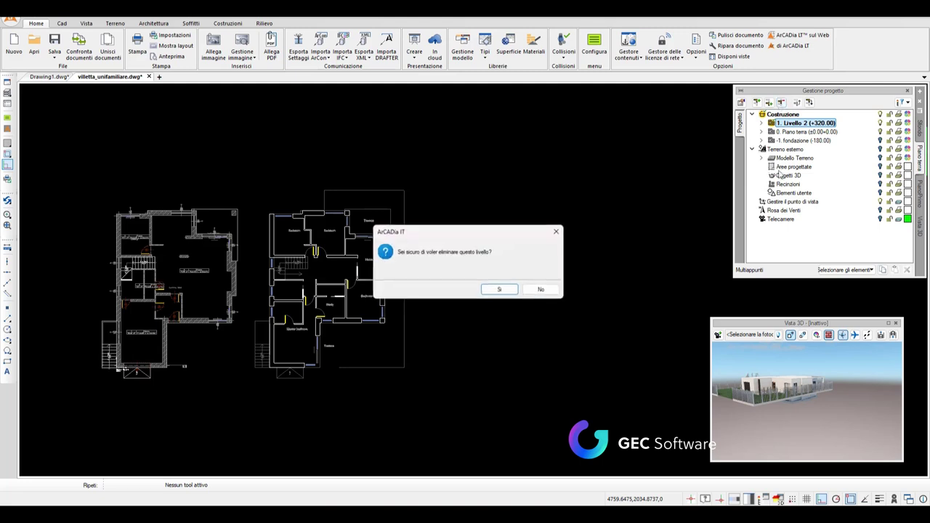
left_click(509, 289)
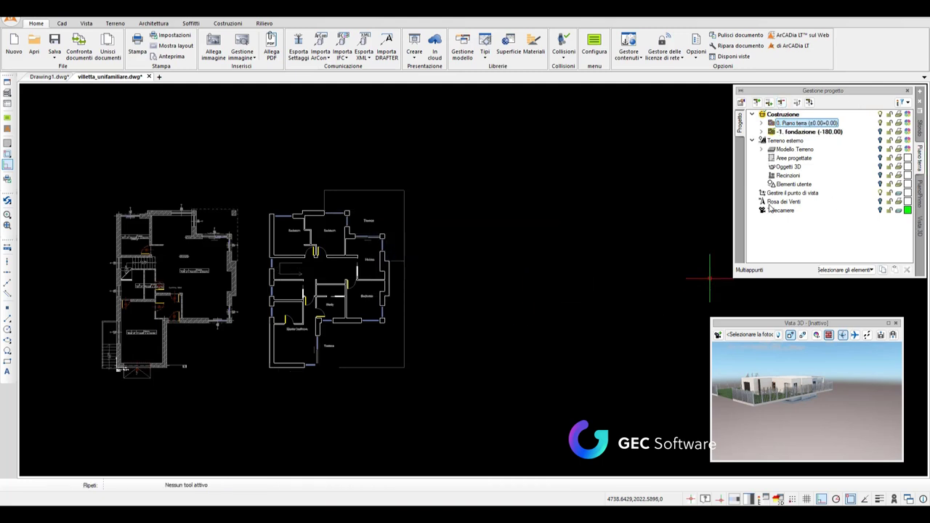
double_click(804, 123)
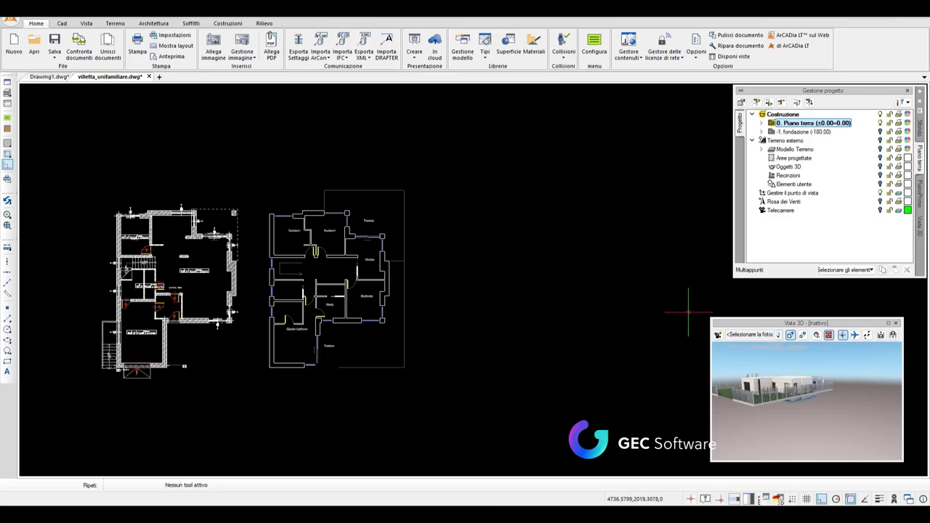